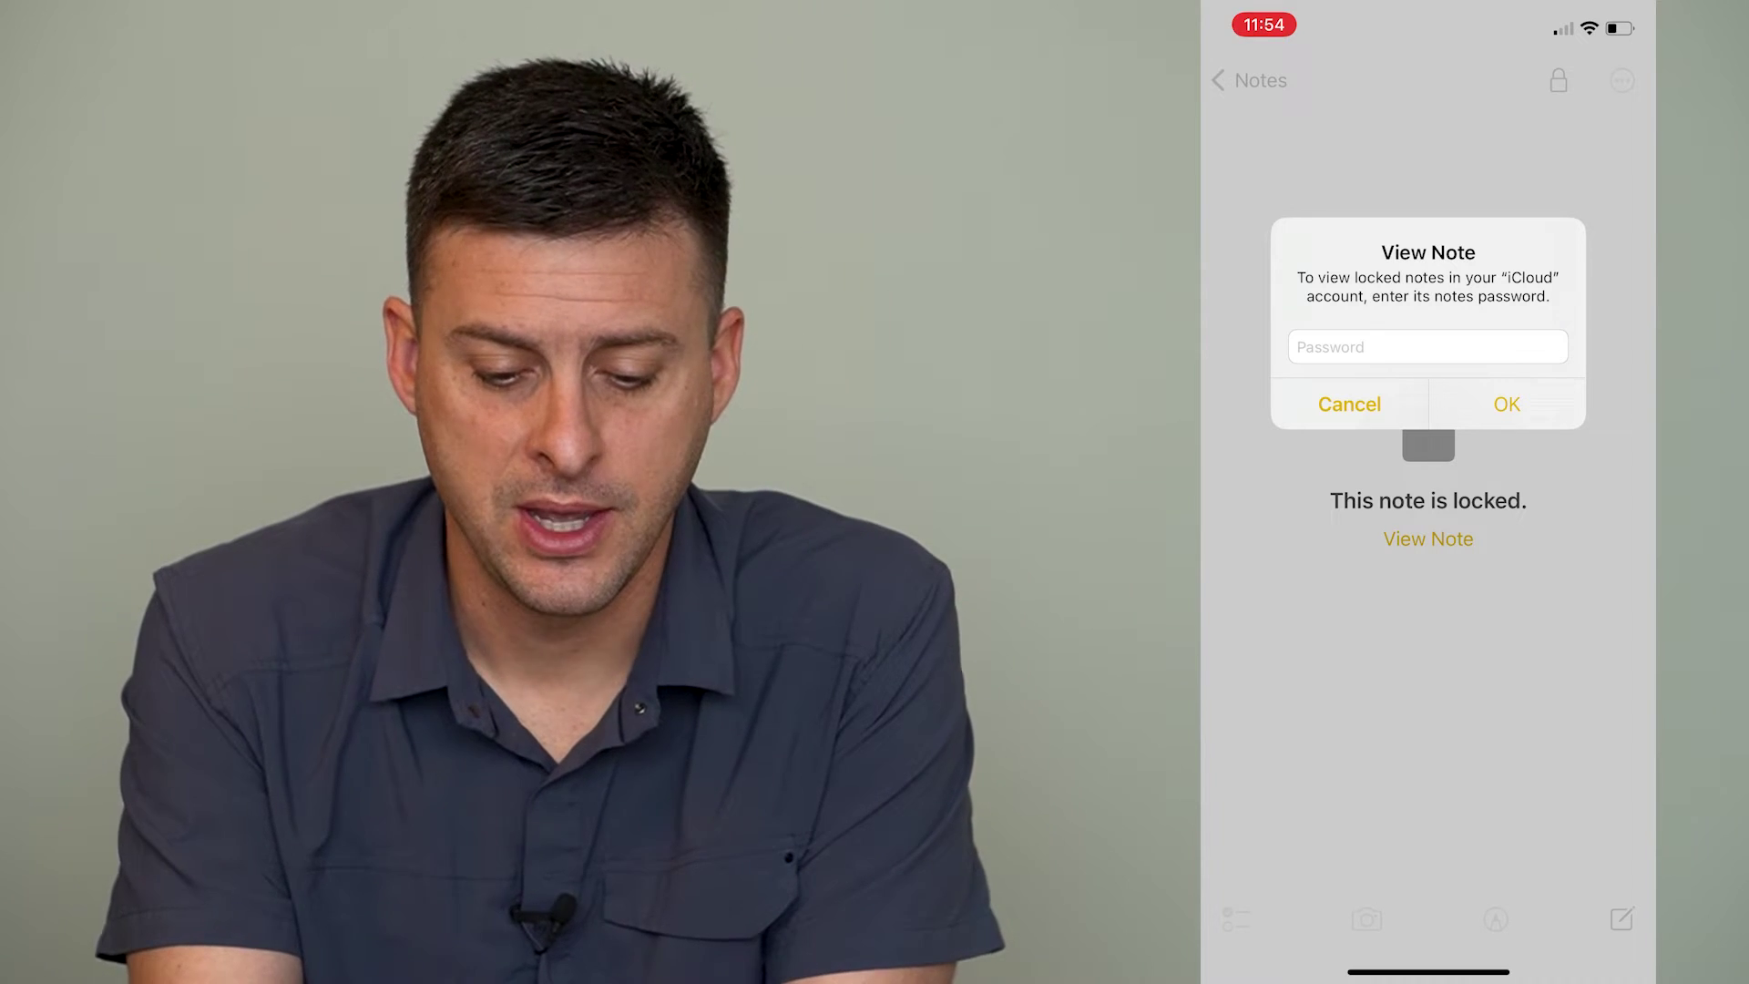
Dismiss the locked note's password prompt and go to the Notes page in Settings
click(1350, 405)
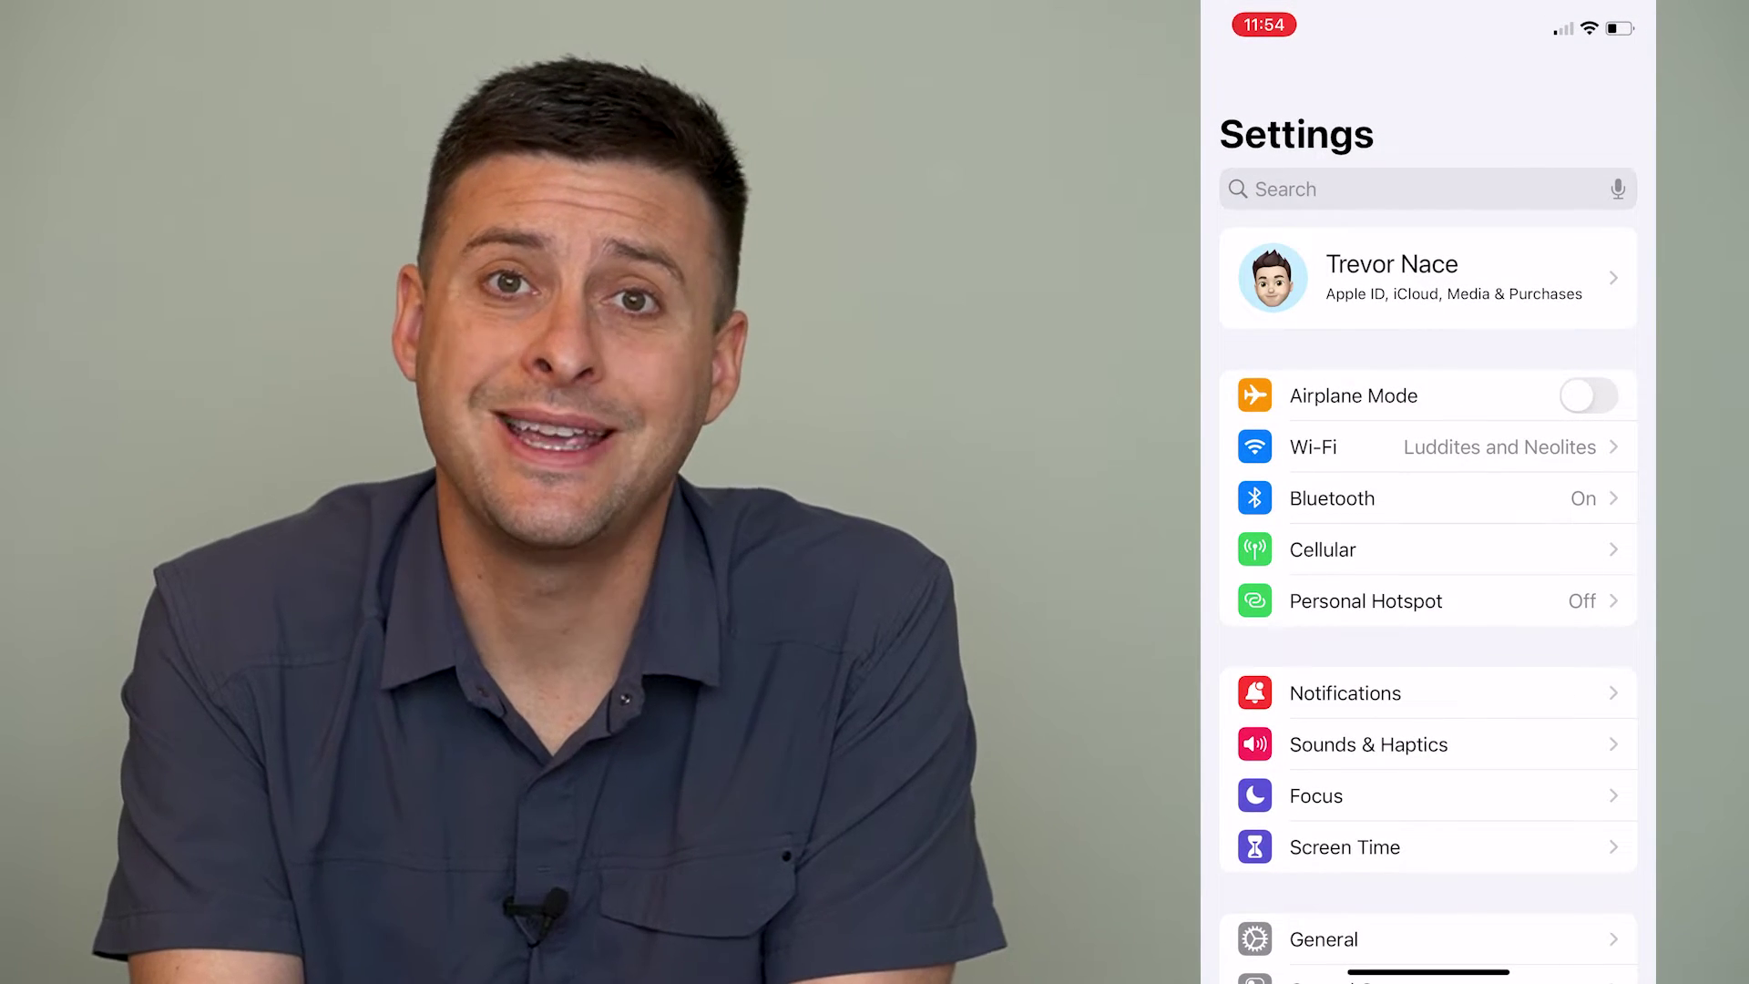
scroll(1432, 546, down, 2)
scroll(1433, 547, down, 10)
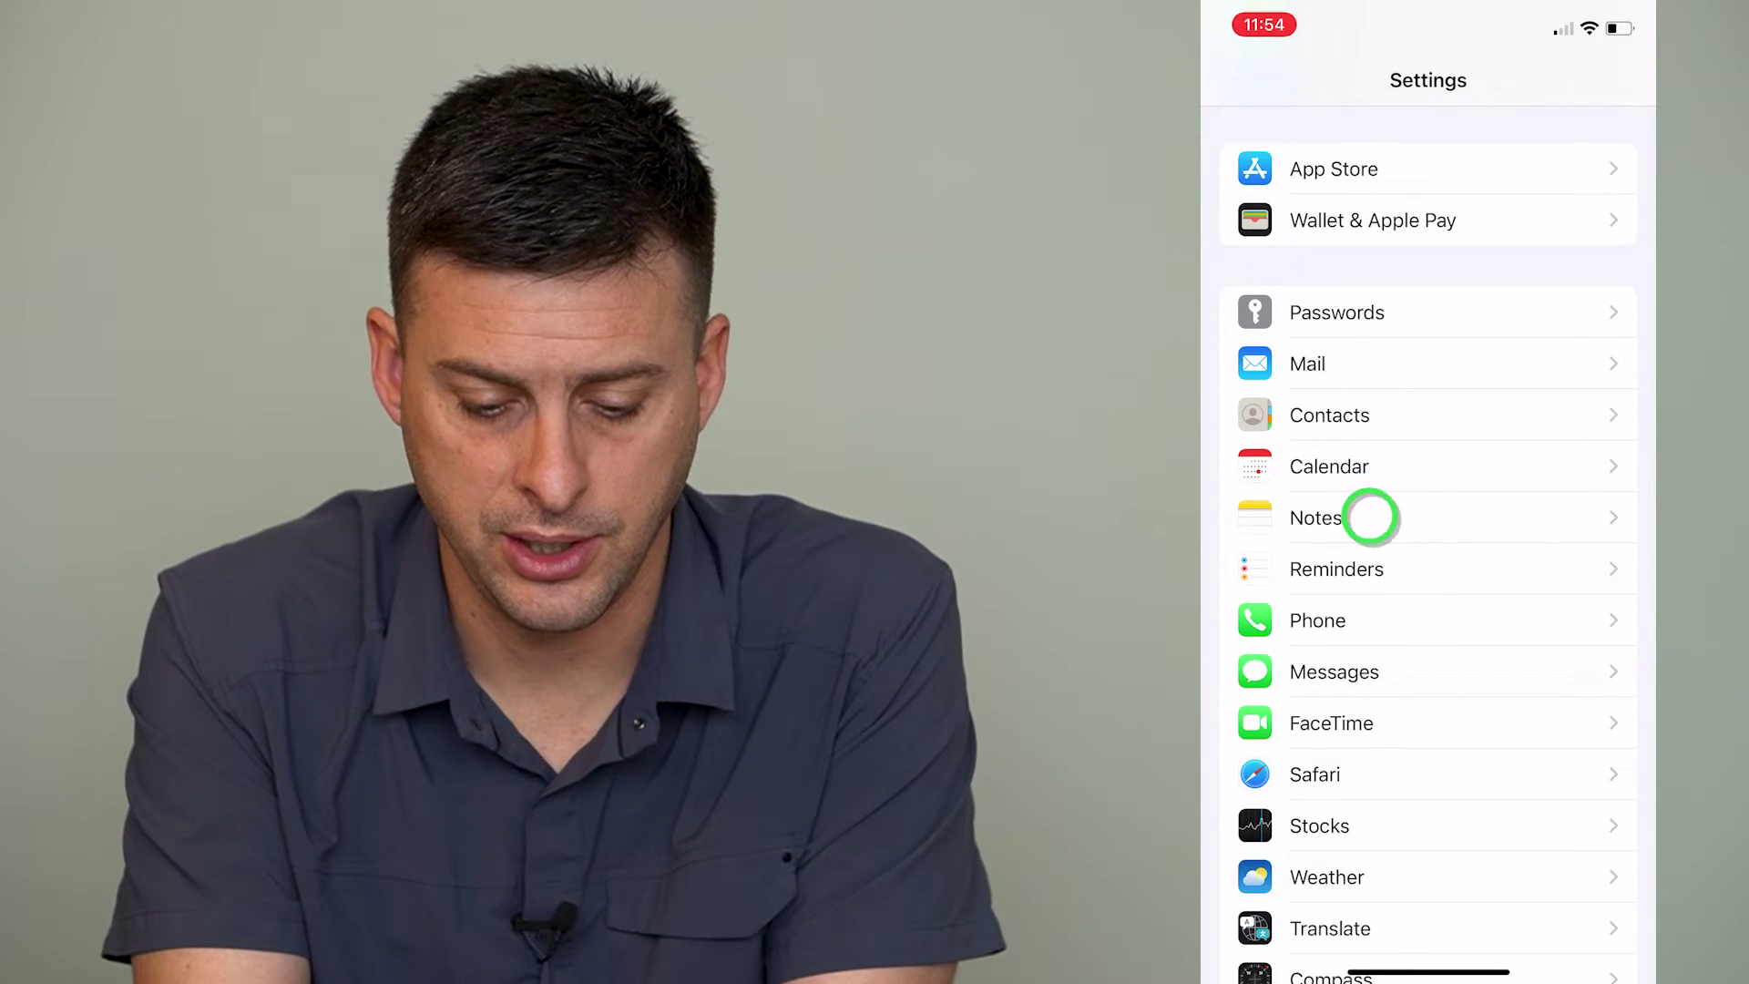
click(1371, 516)
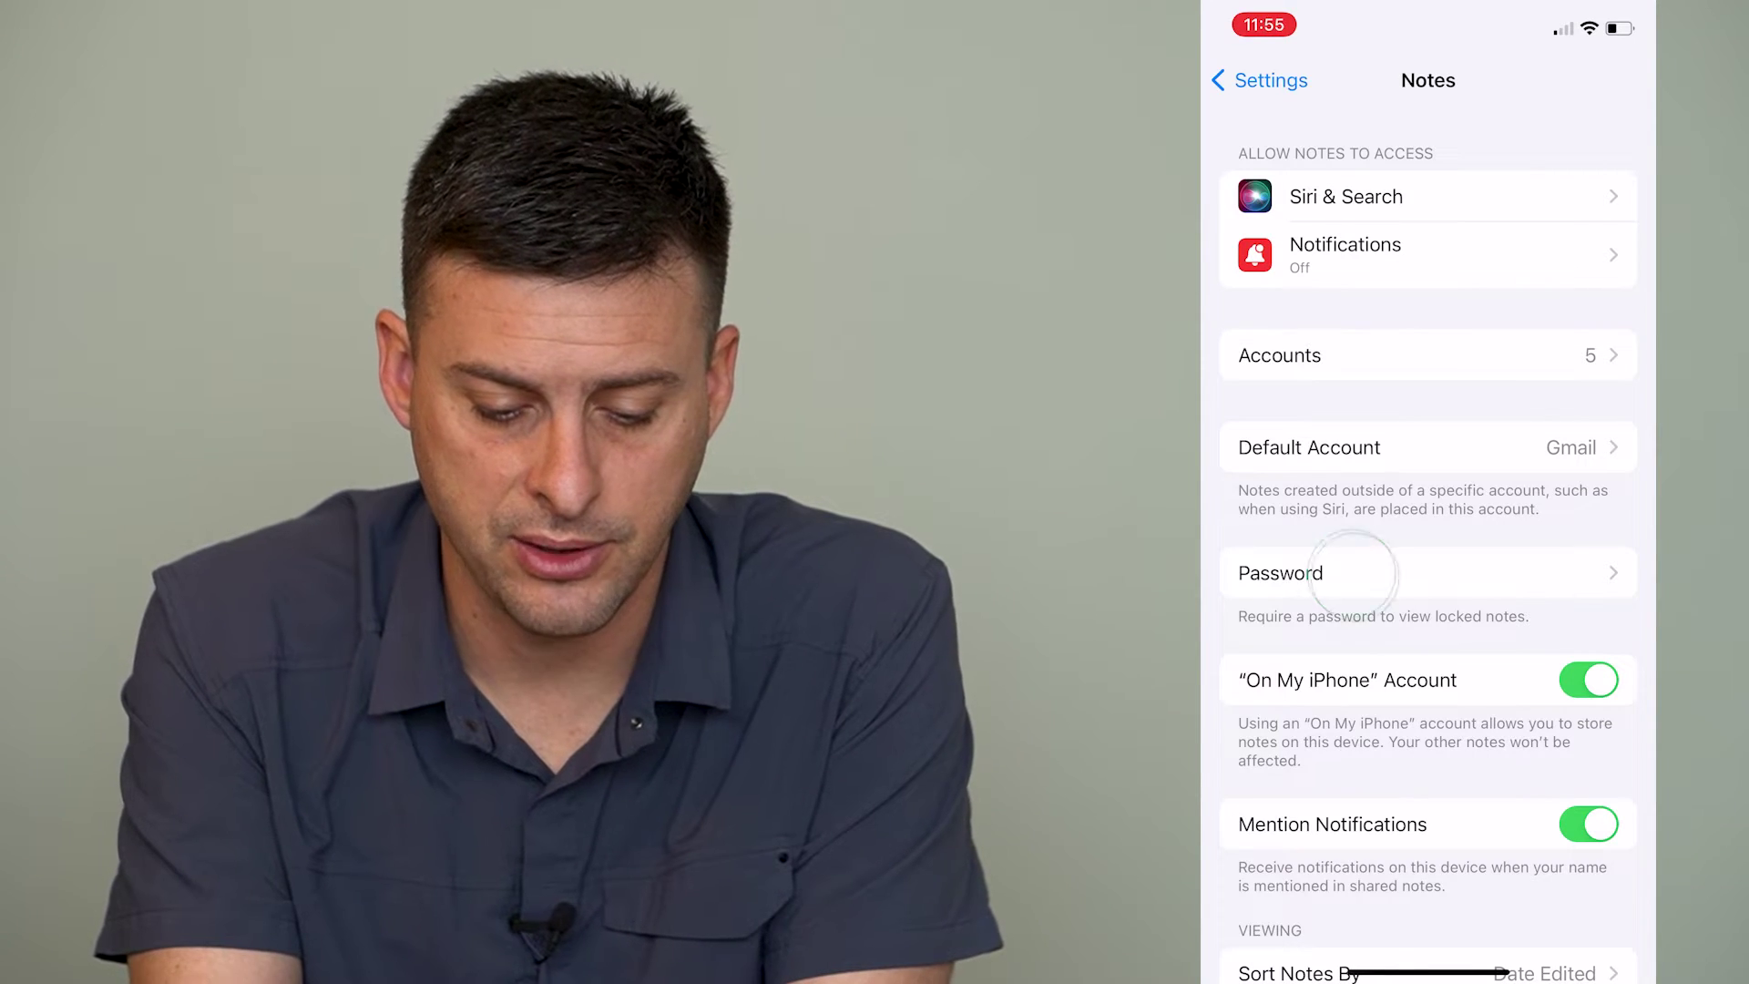
Reach the On My iPhone notes password page, opening and cancelling Change Password on the way
click(1355, 572)
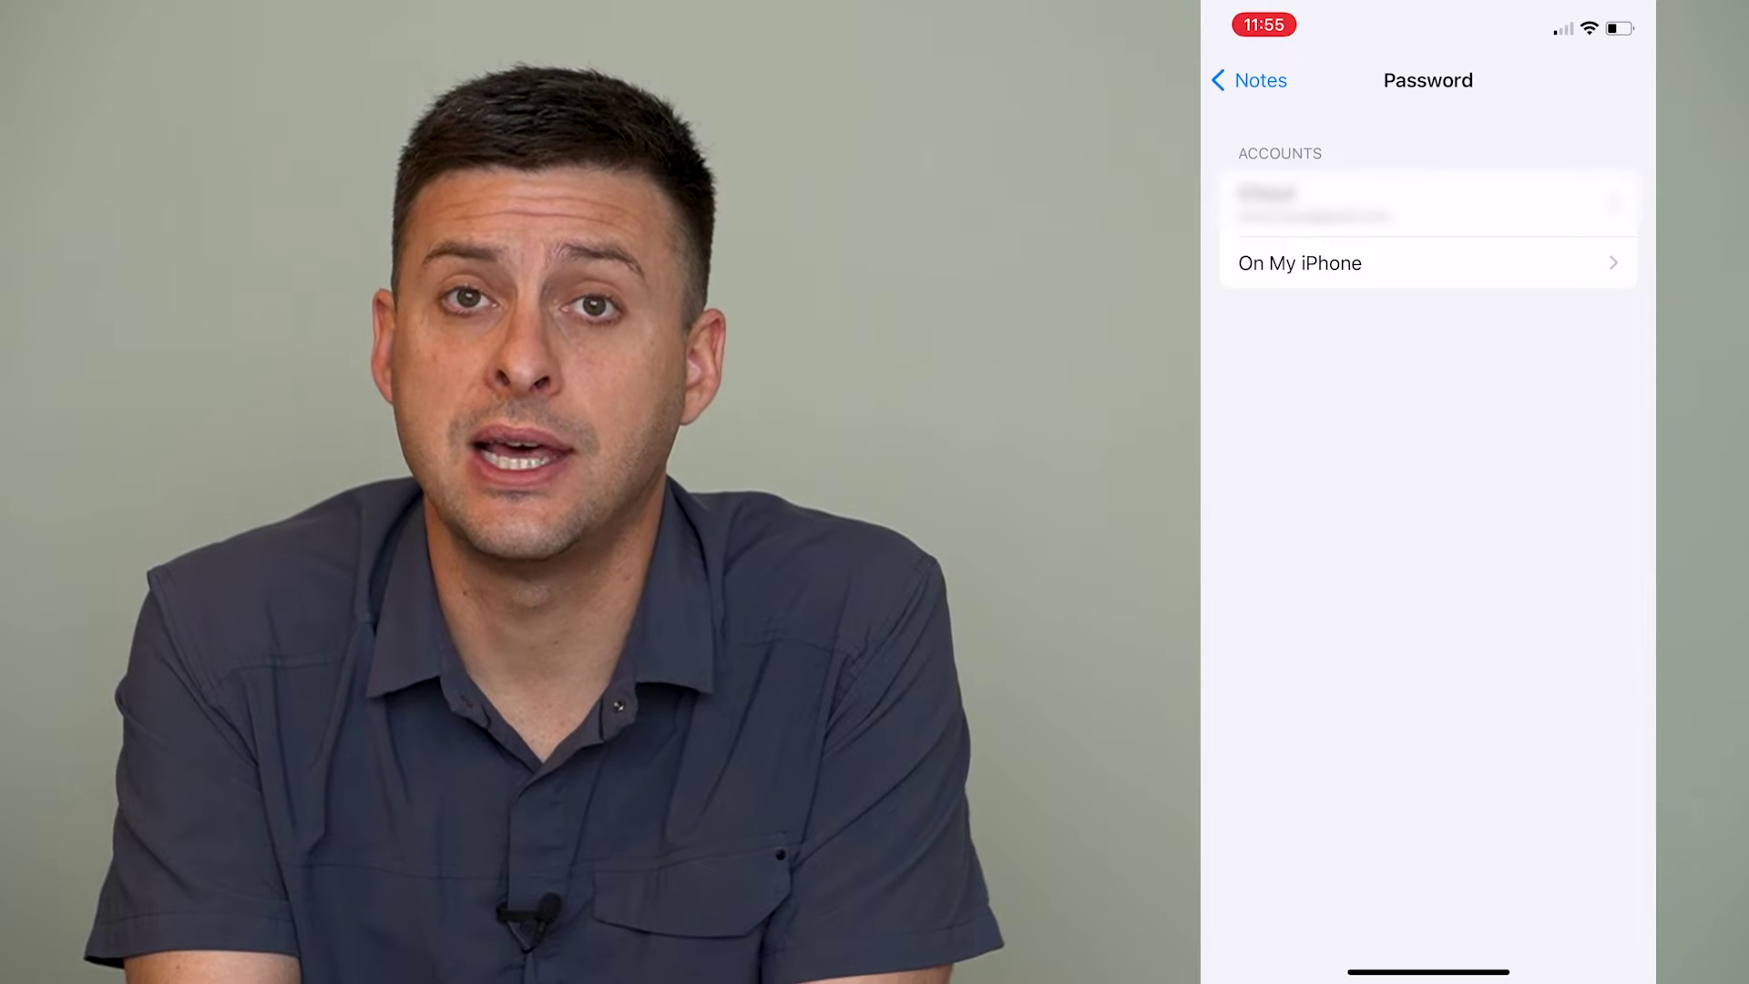
click(1397, 261)
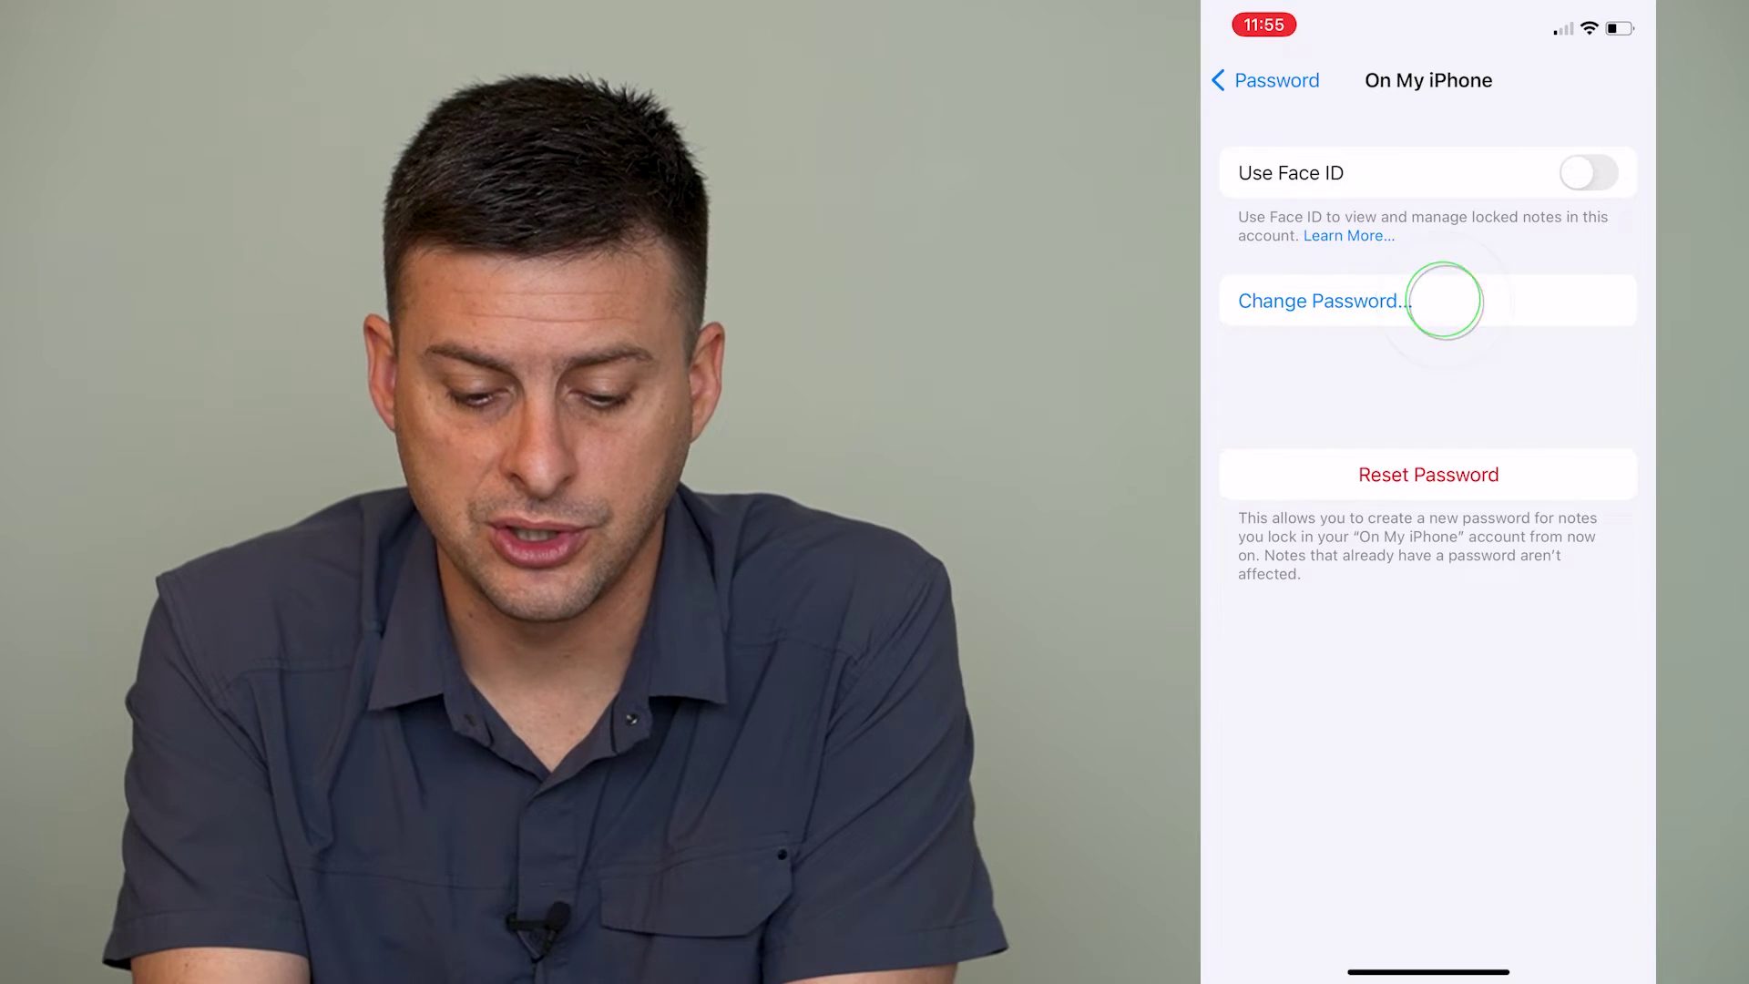
click(1444, 300)
click(1248, 103)
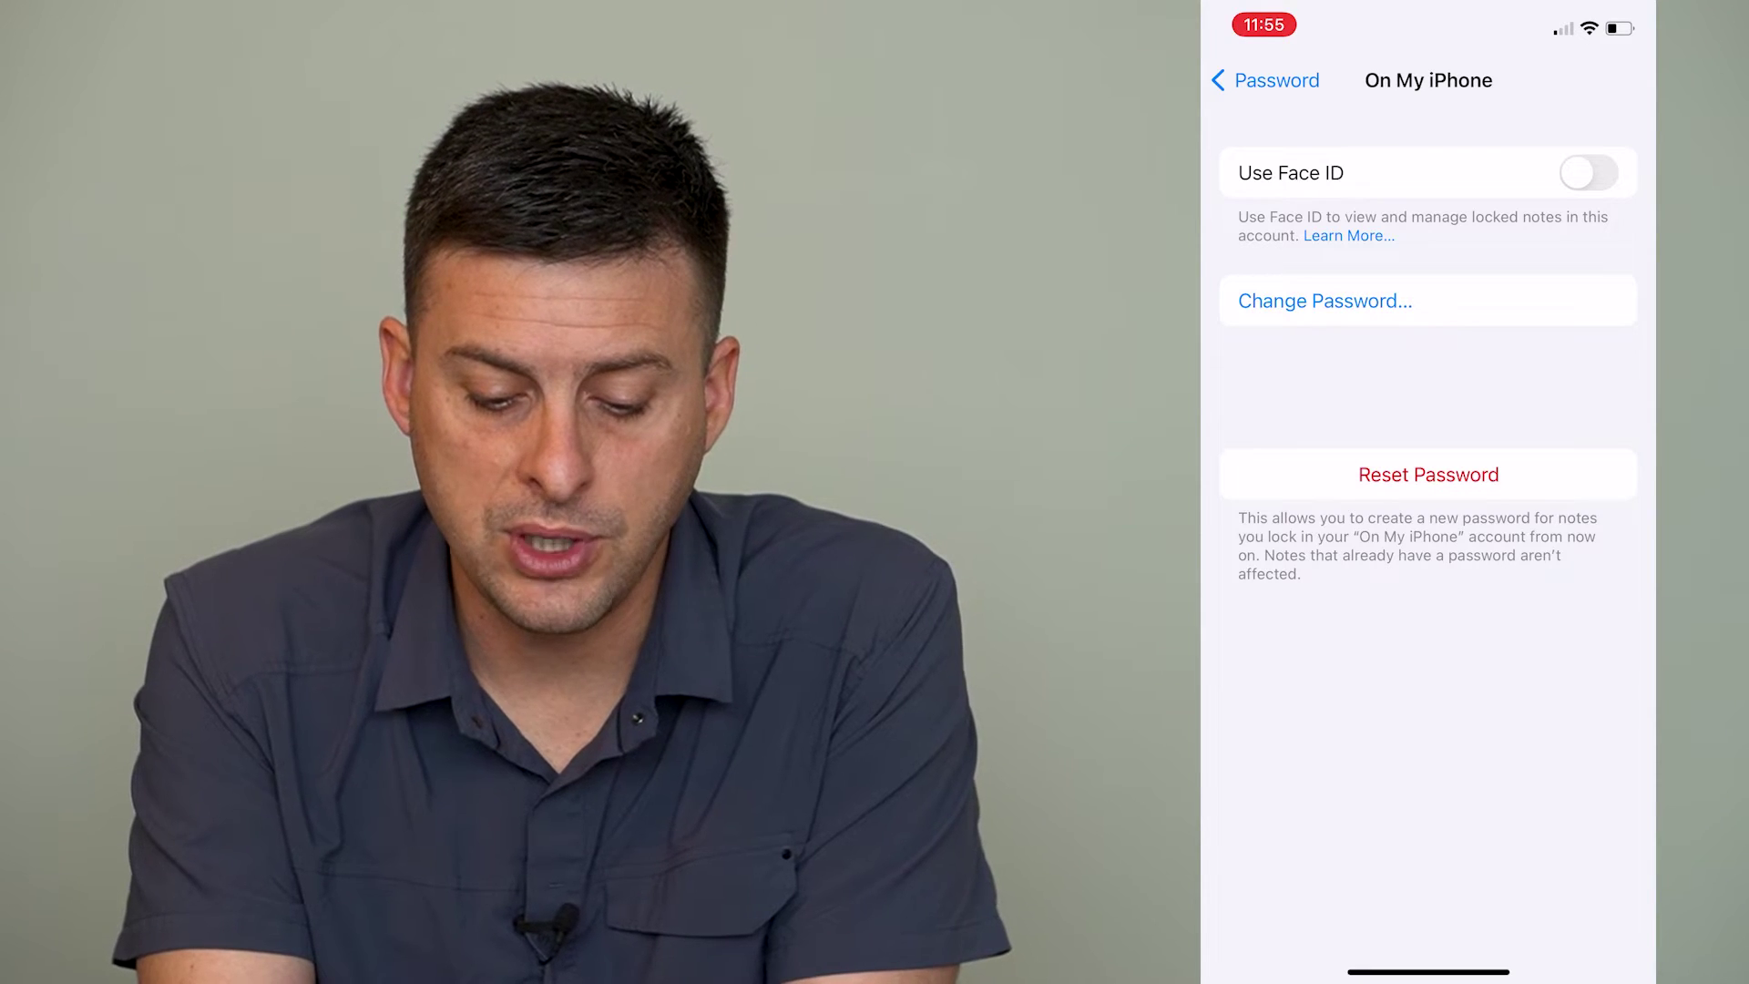
Confirm Reset Password, then fill in the new password, its verification and a hint, and tap Done
click(1428, 475)
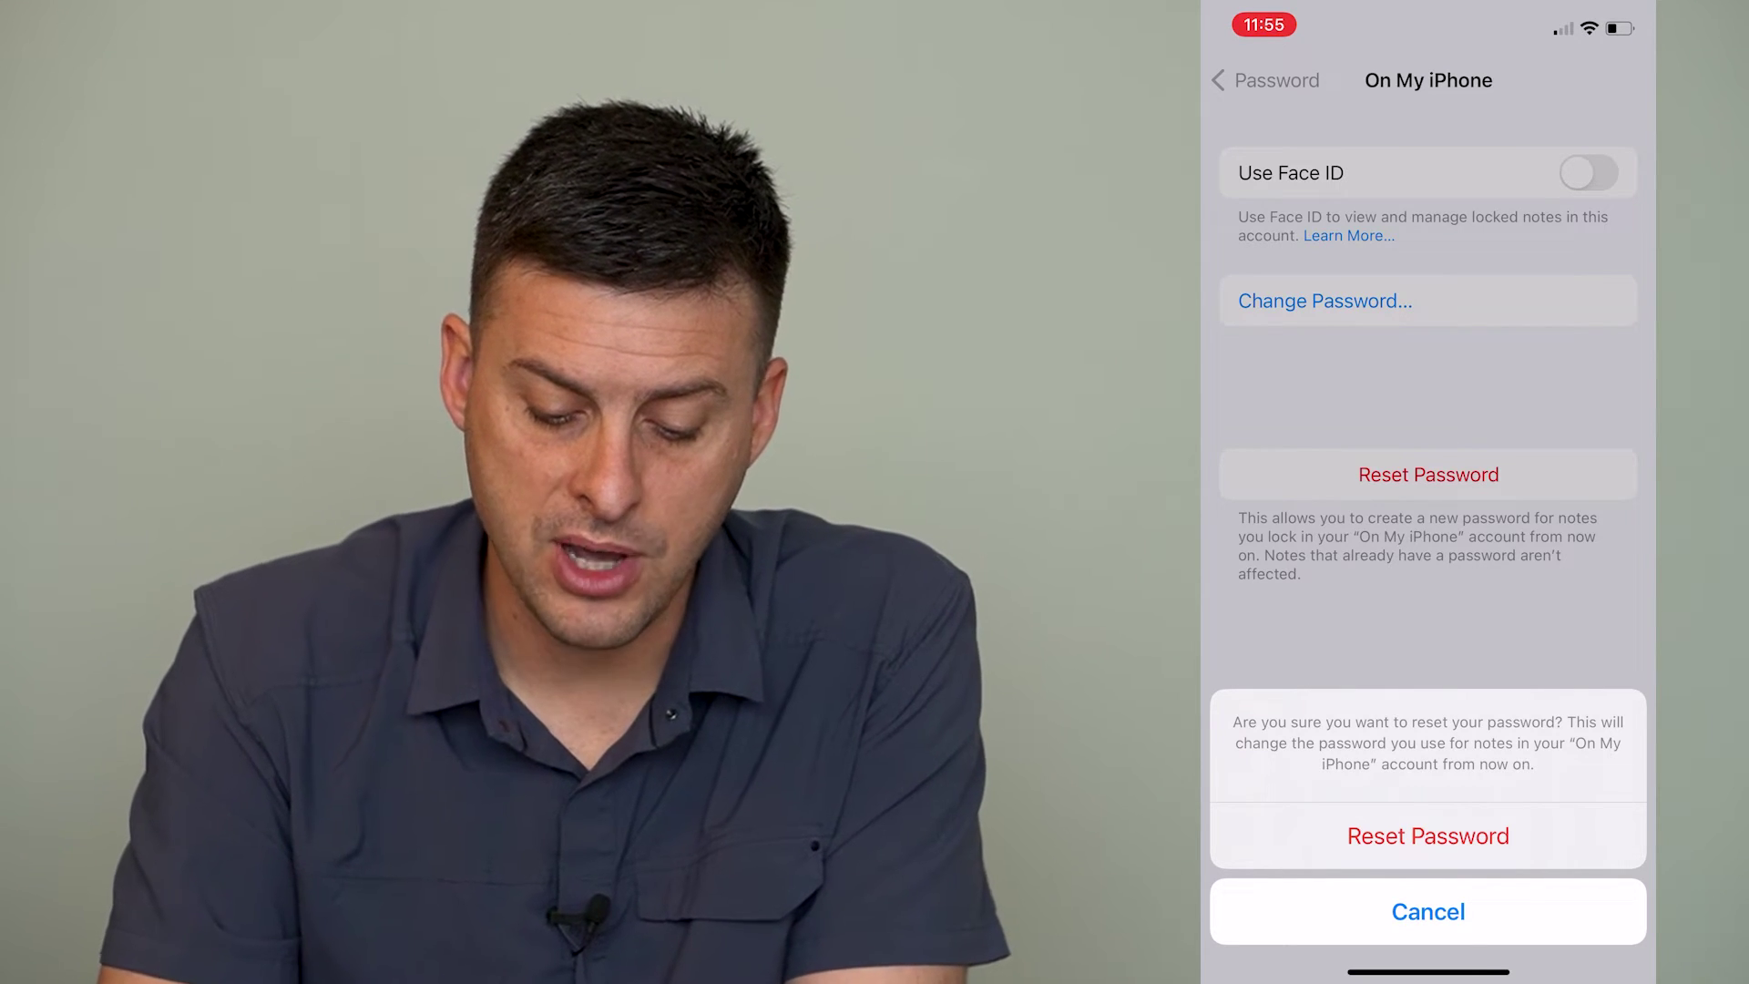
click(1427, 835)
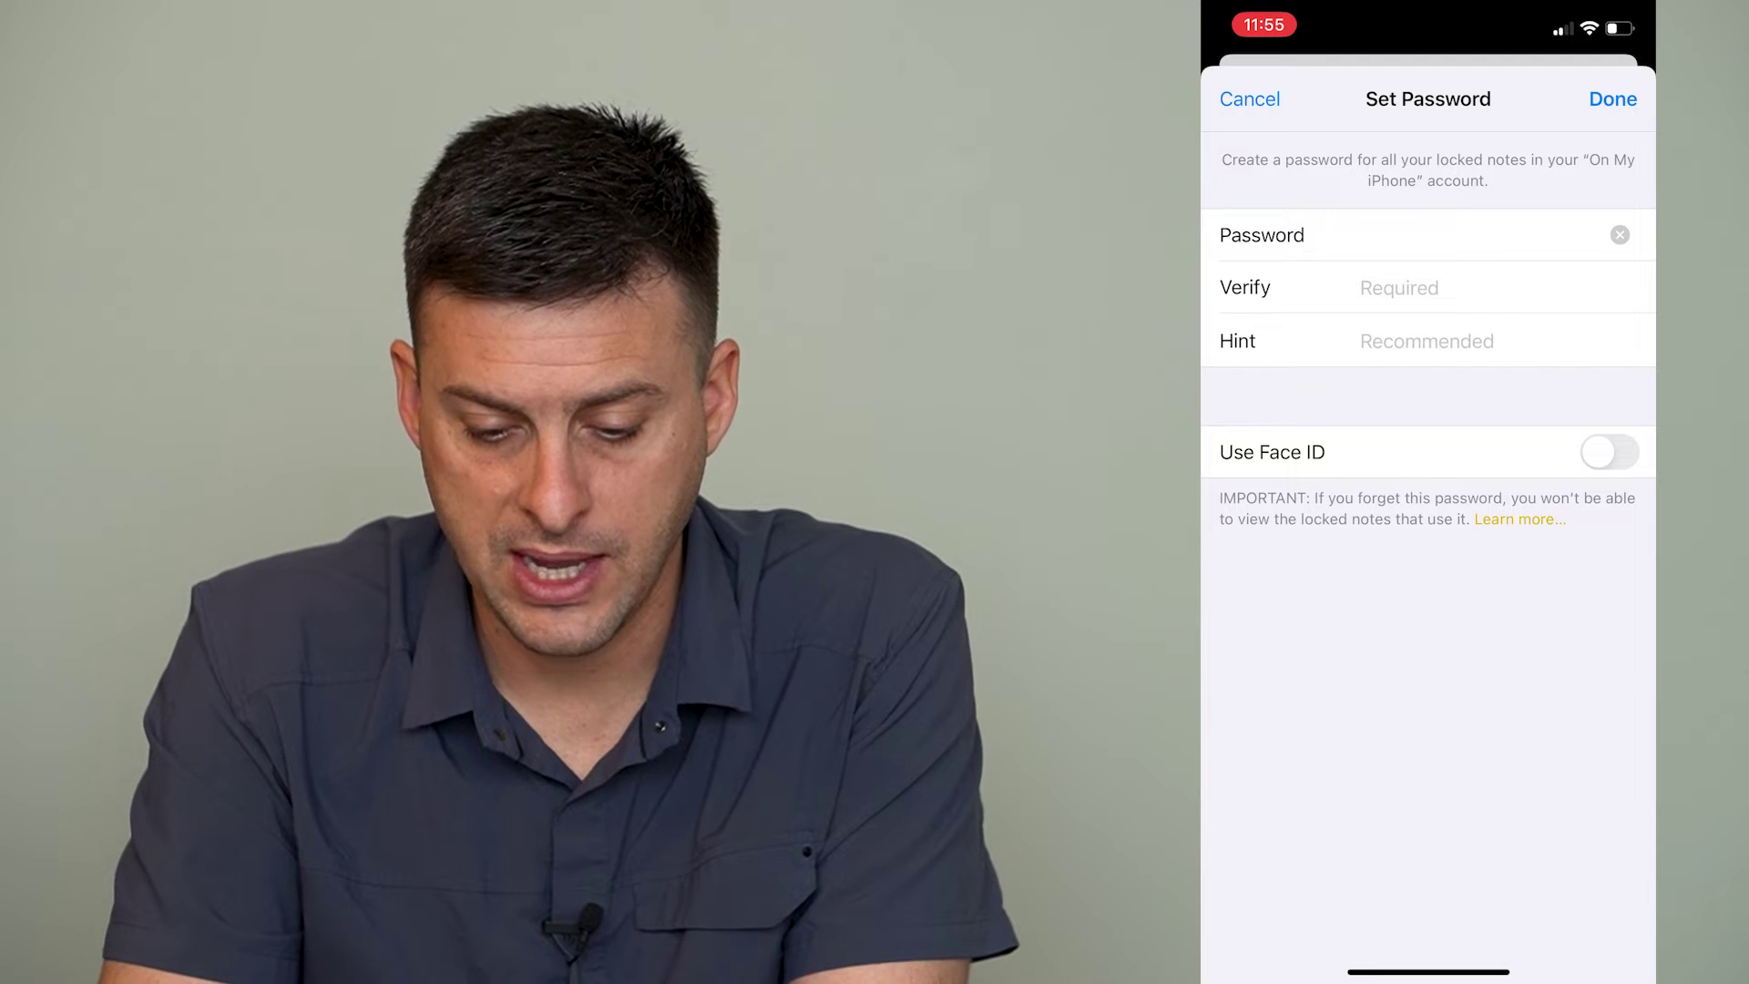
click(1381, 235)
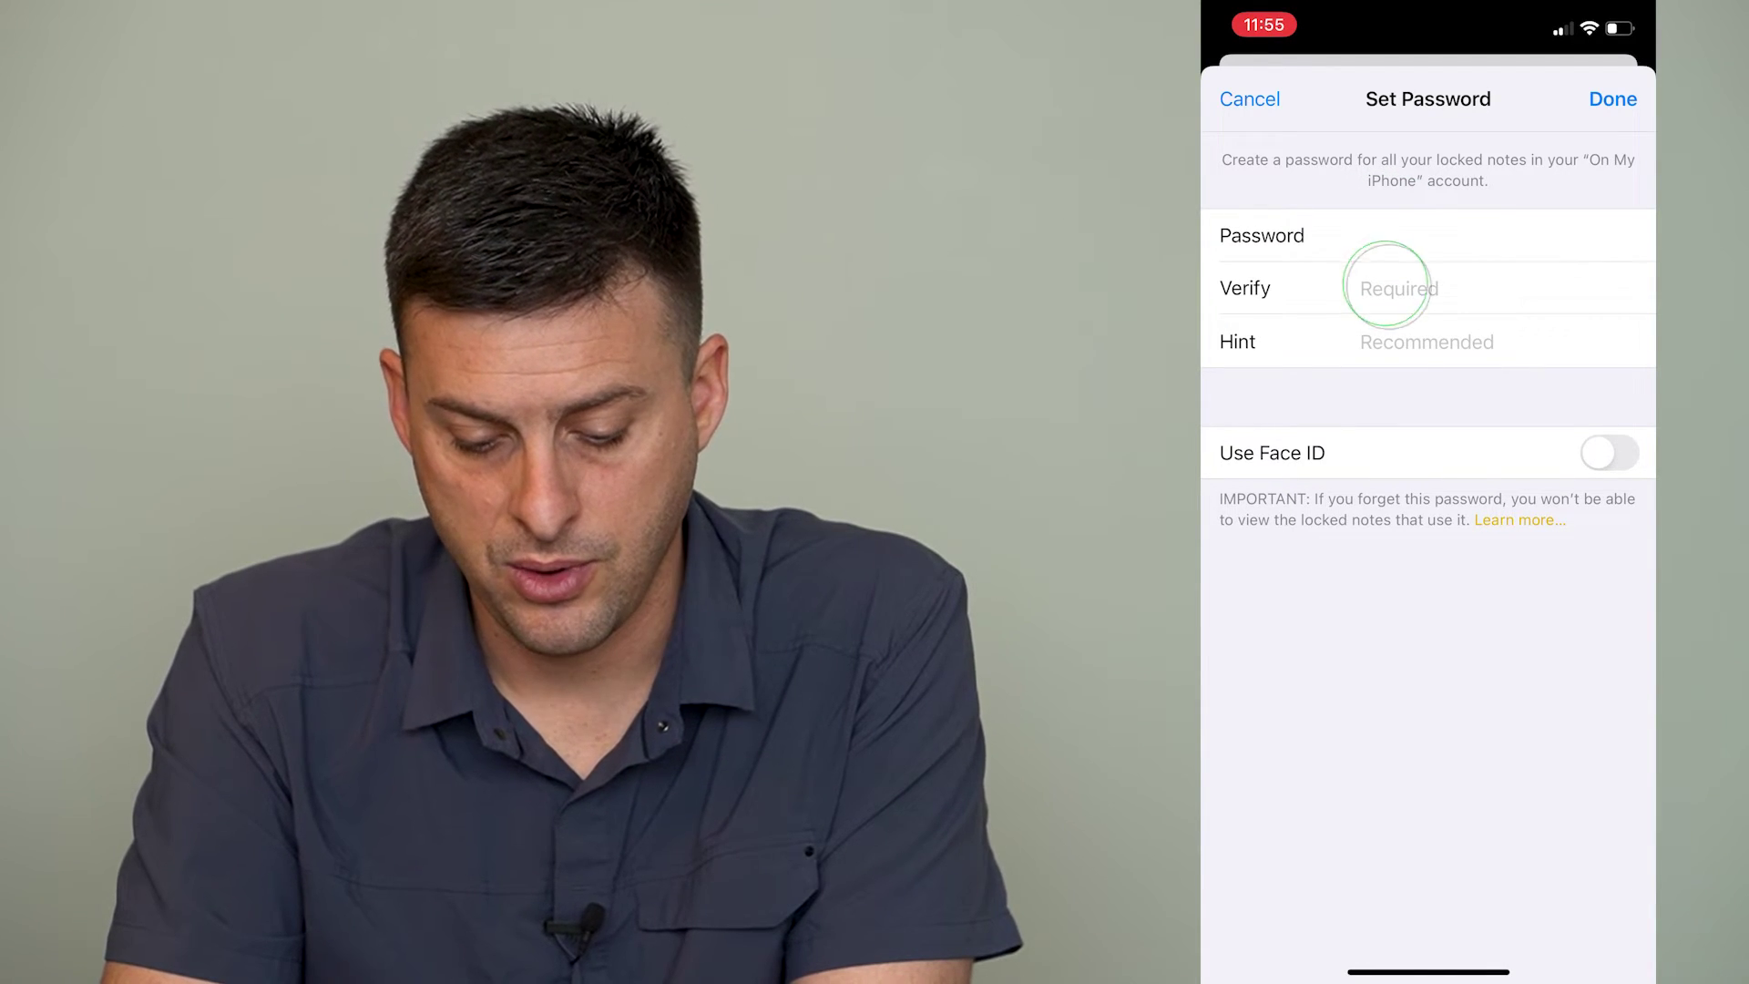
click(1384, 286)
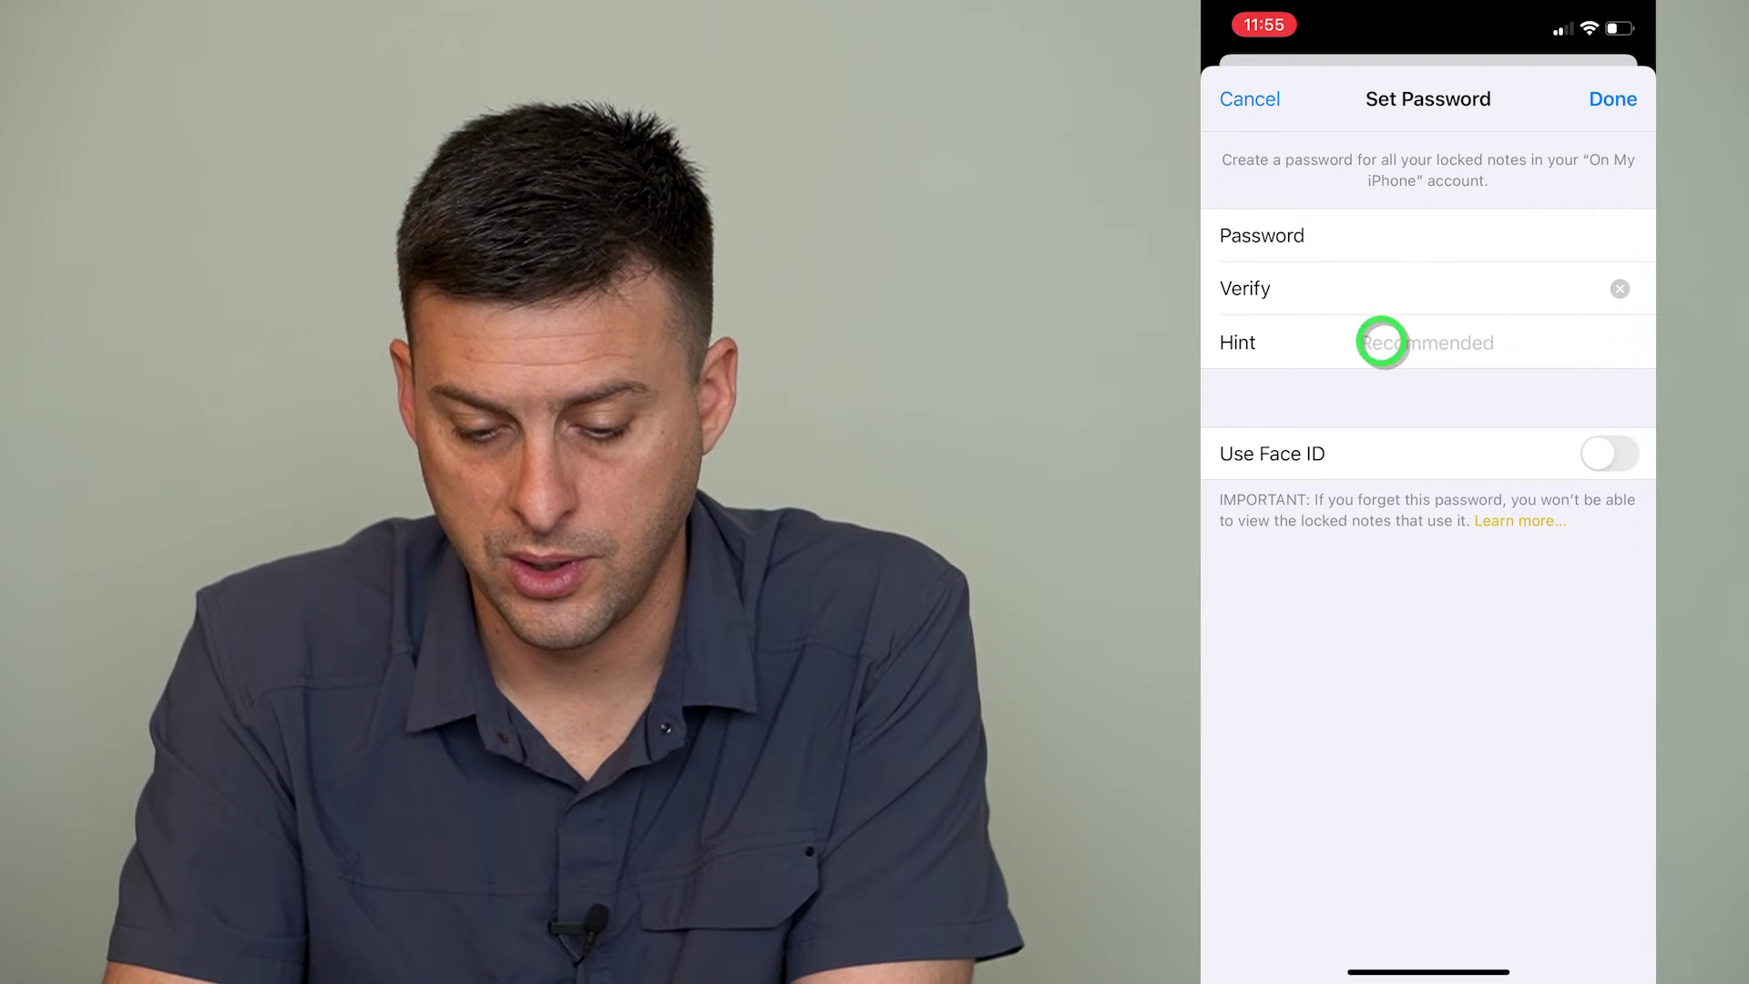
click(1382, 341)
click(1257, 866)
text(1)
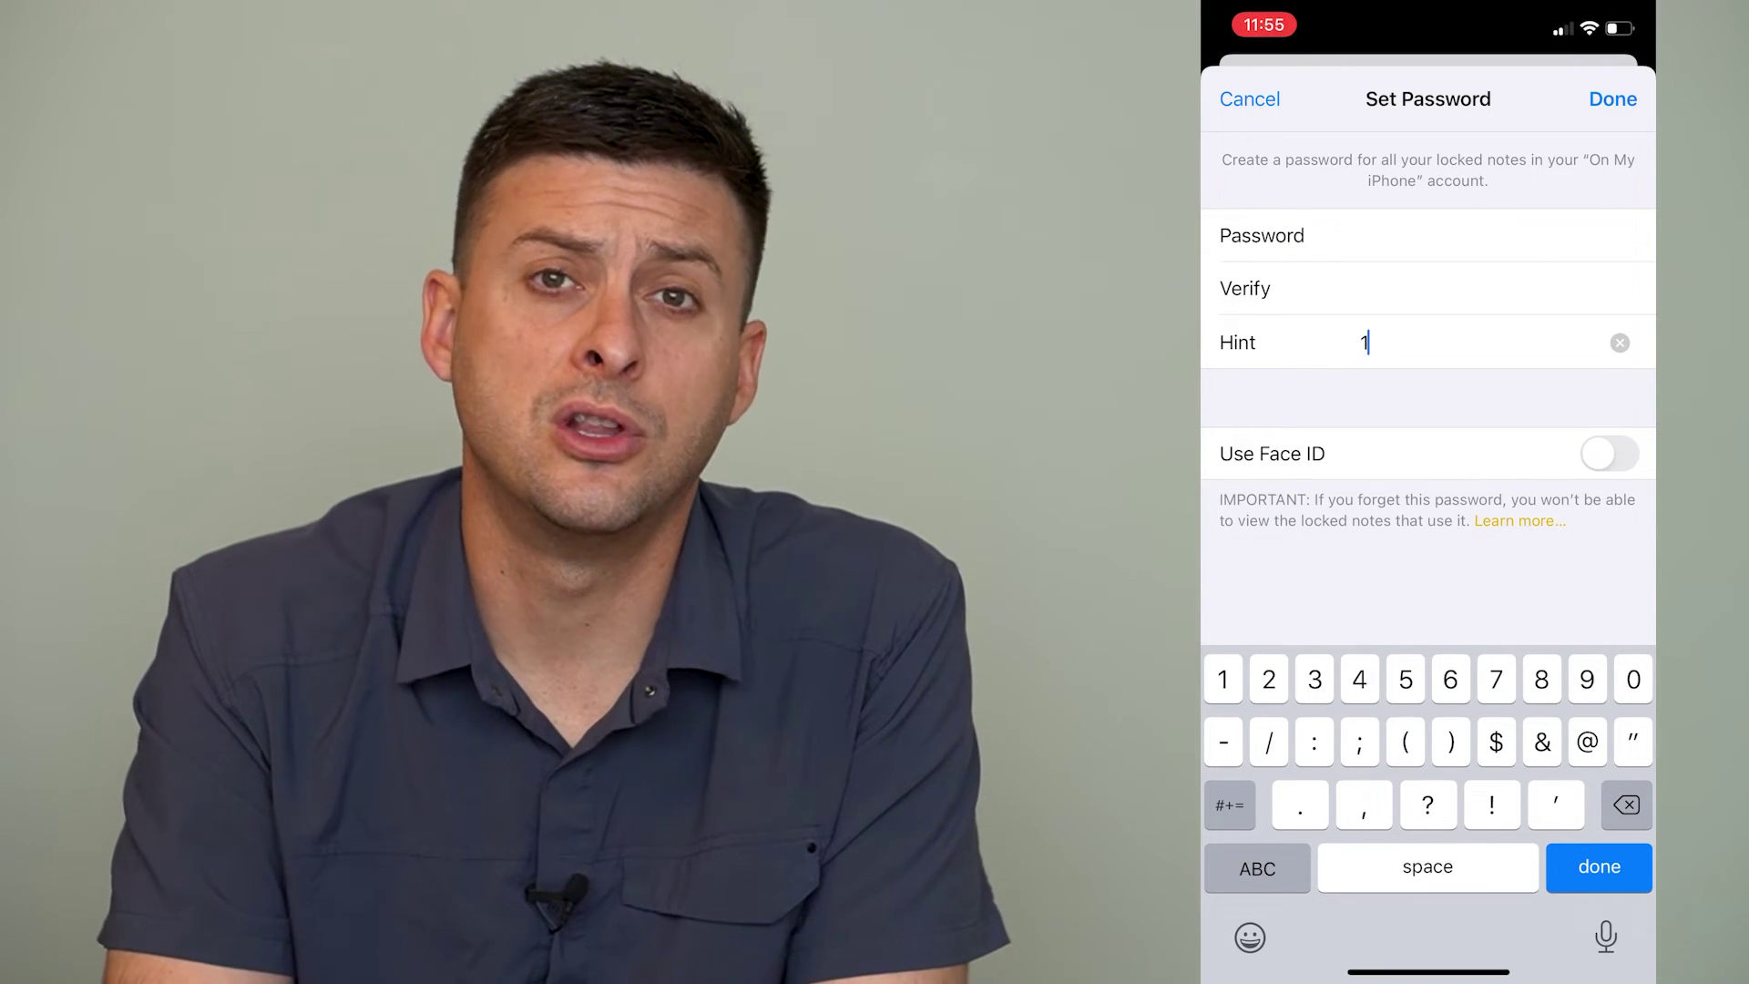
click(1613, 98)
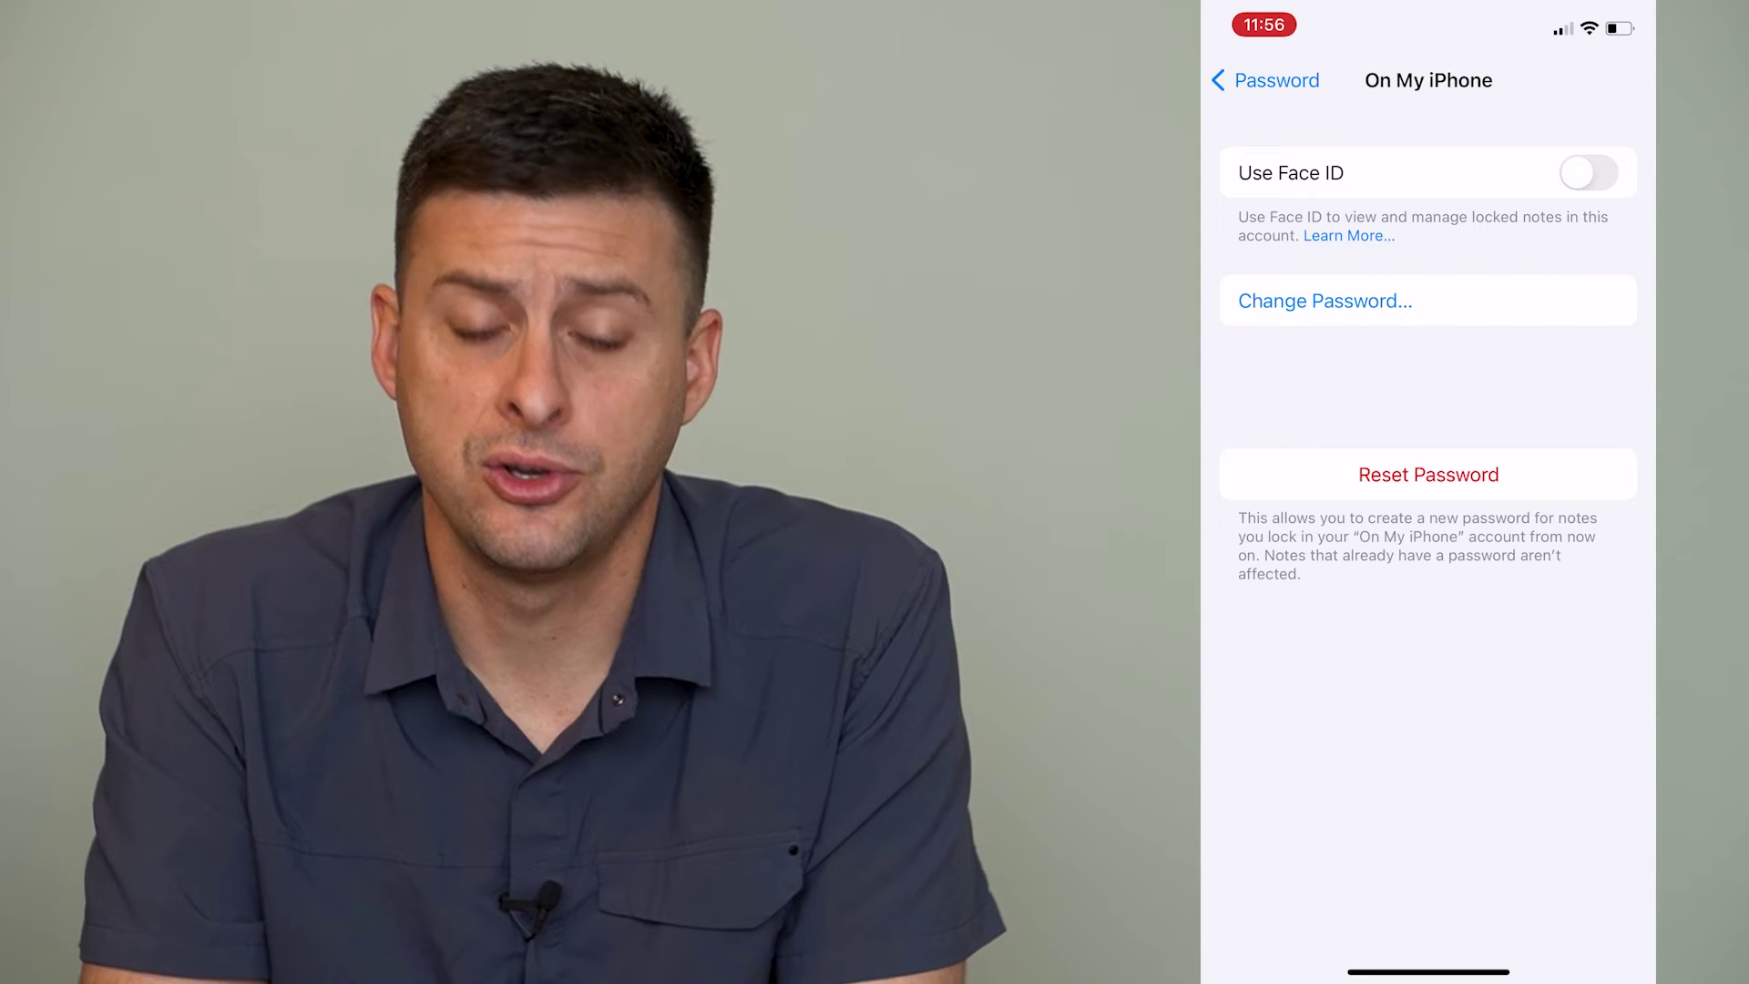
Go back to the note accounts, pick iCloud, and tap Reset Password to bring up the Apple ID prompt
click(1253, 81)
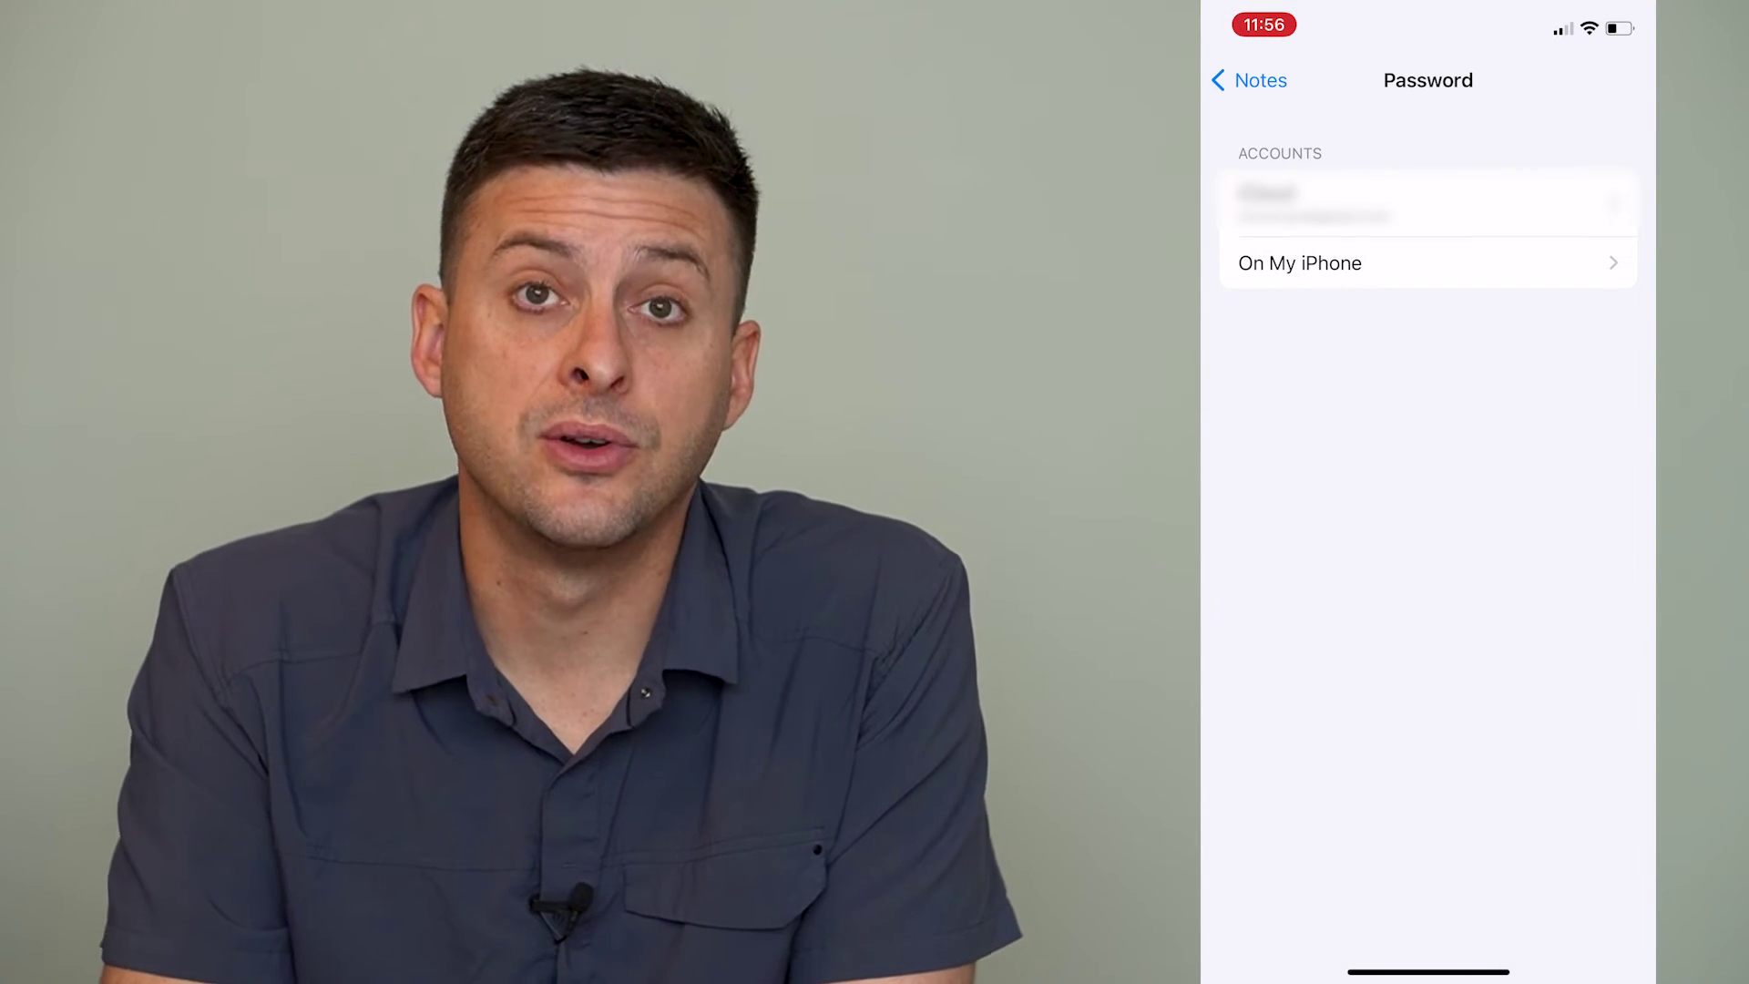
click(1344, 203)
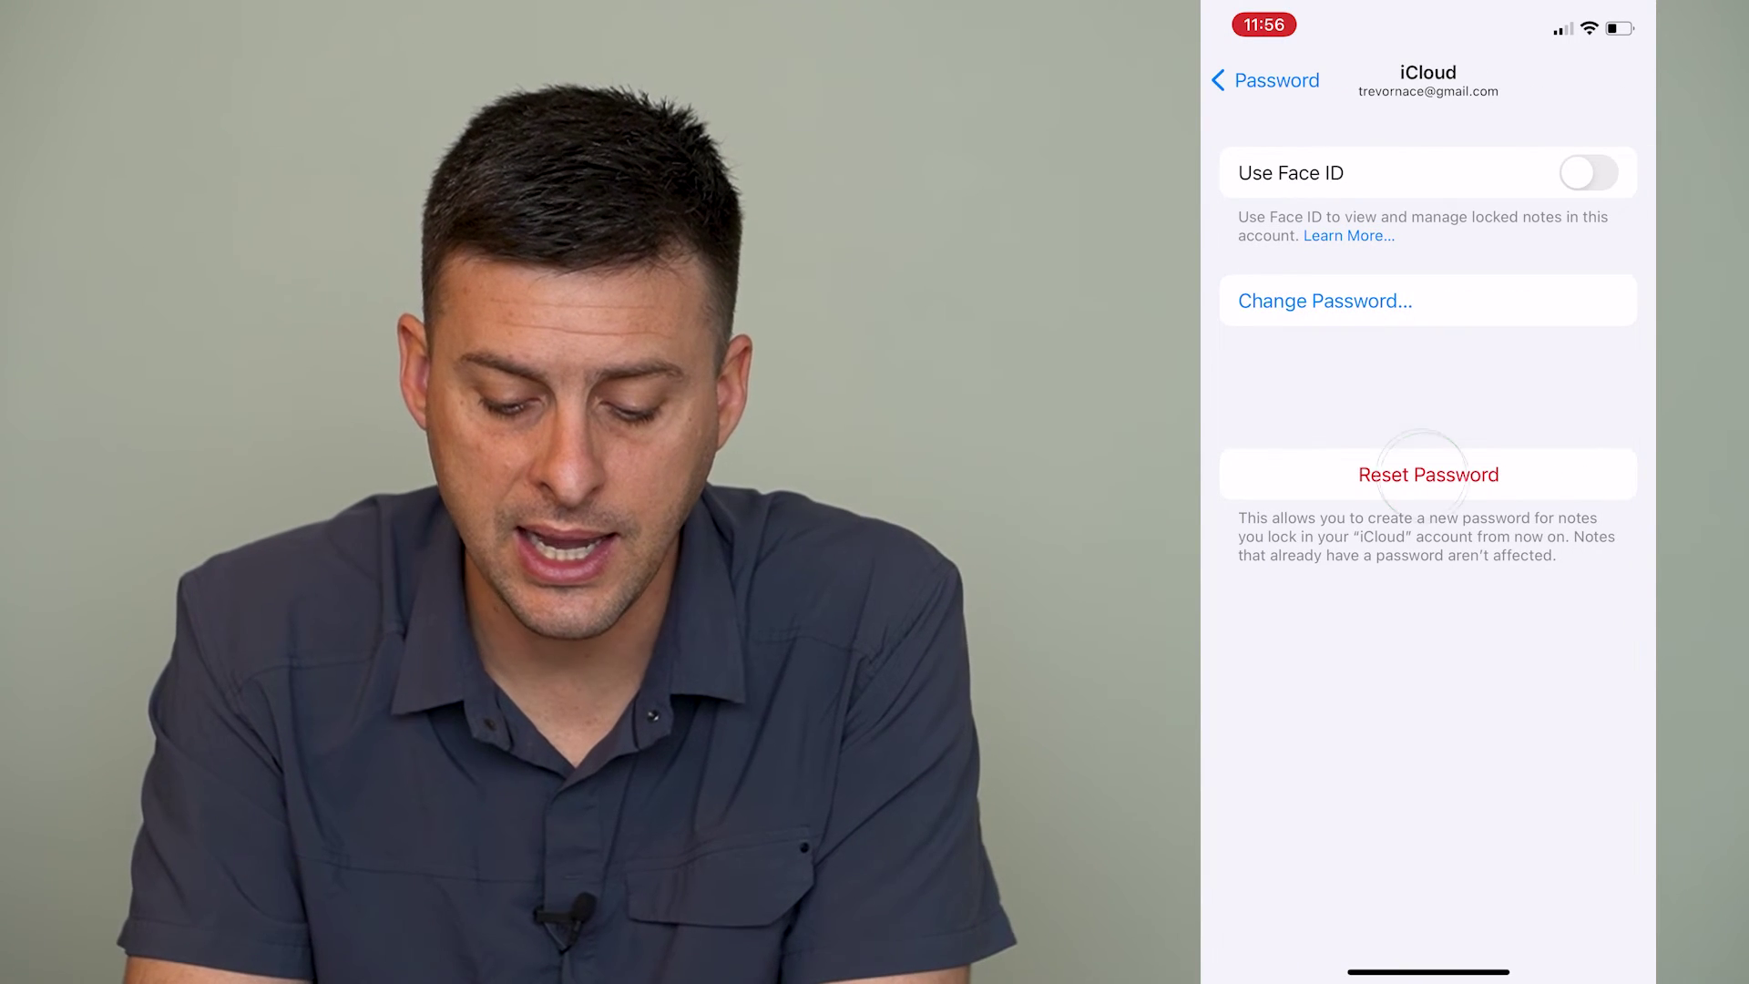
click(1421, 475)
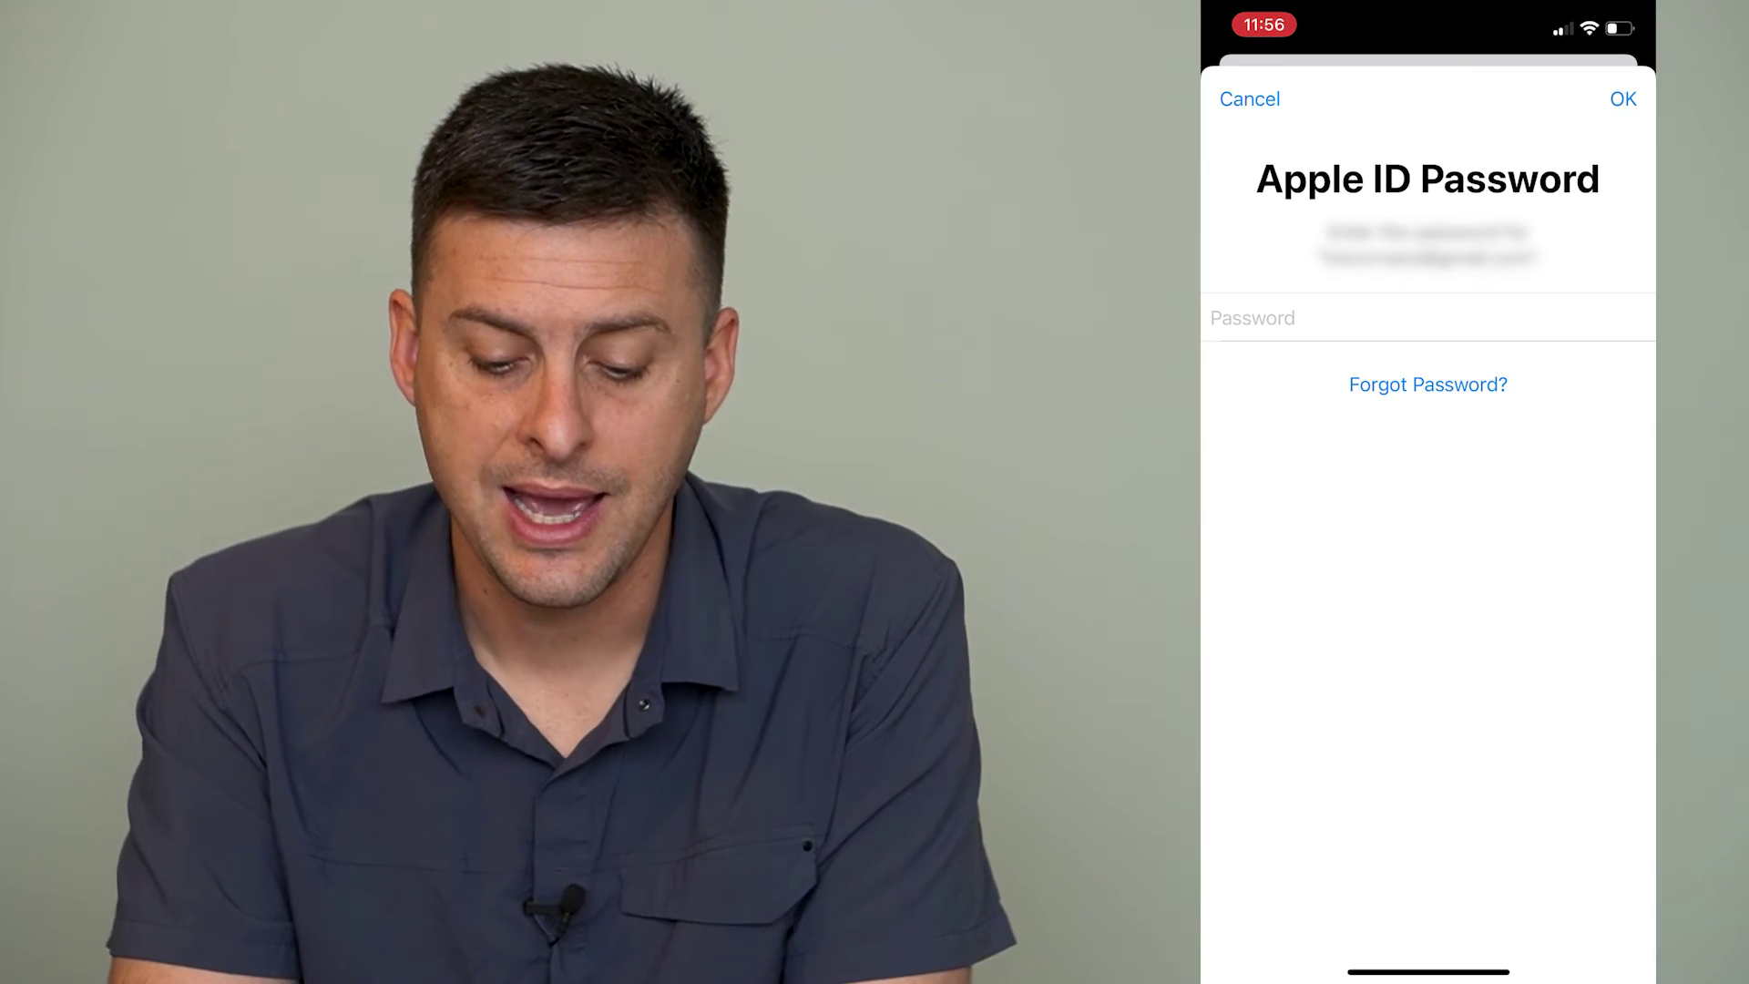